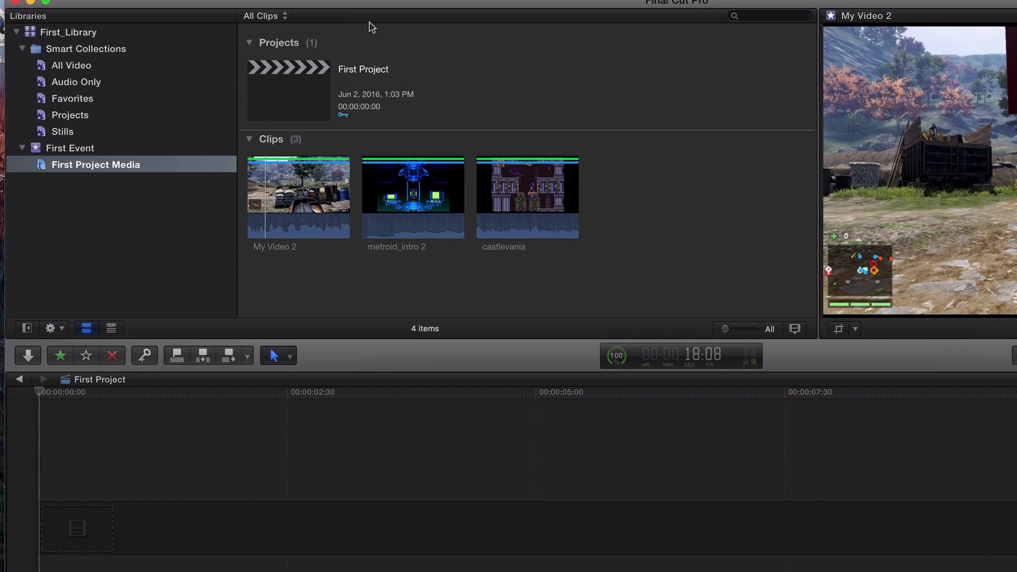
Step: Select the My Video 2 clip in the First Event browser
click(310, 228)
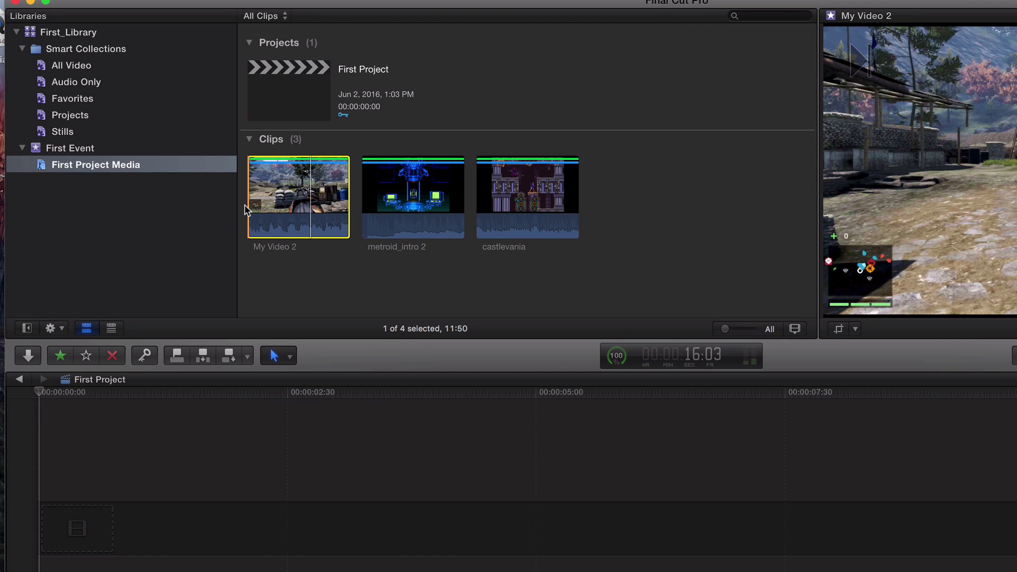
Step: Drag My Video 2 to the start of the timeline and zoom to fit it
drag(302, 212, 45, 500)
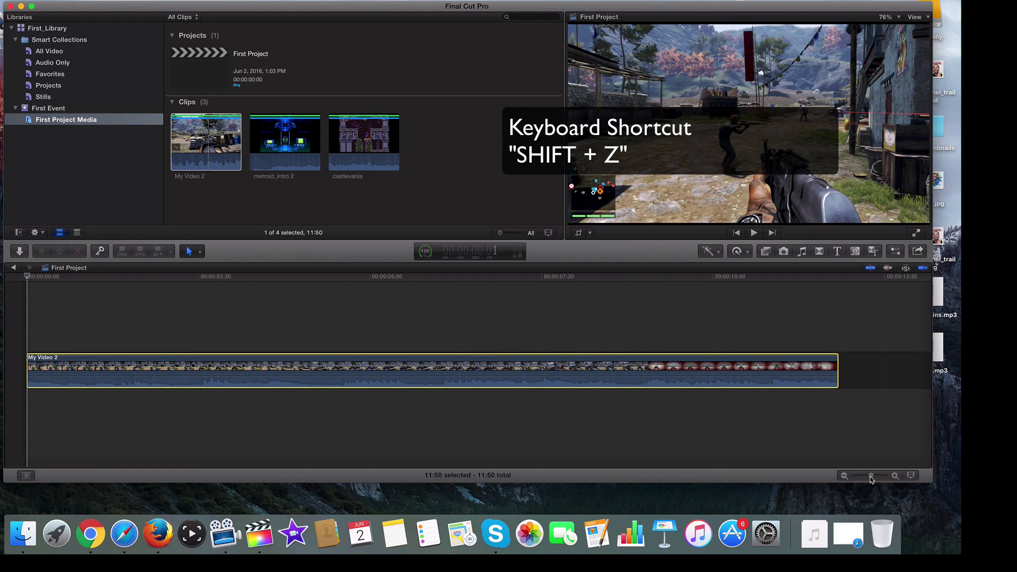
drag(870, 476, 850, 476)
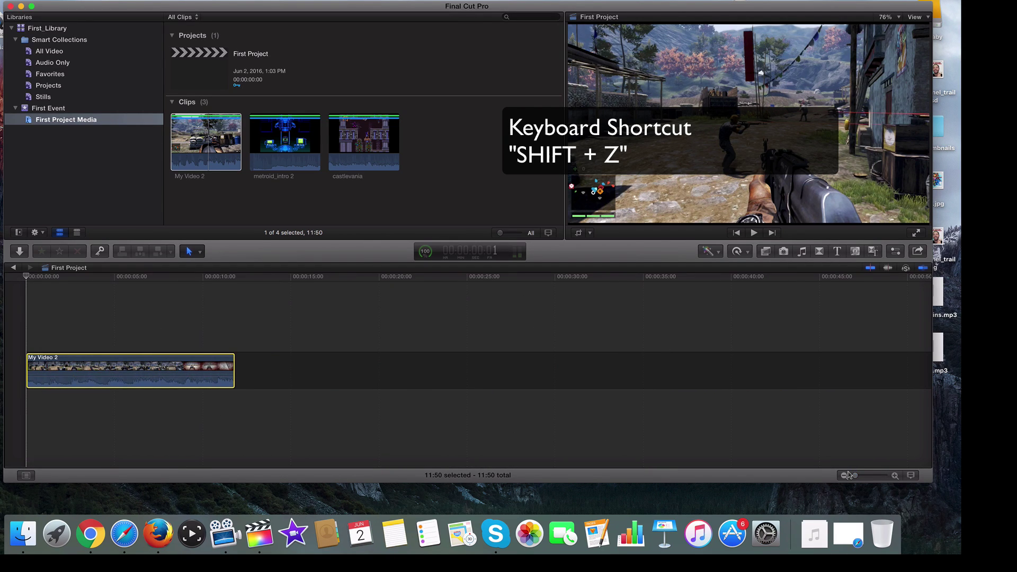
key(shift+z)
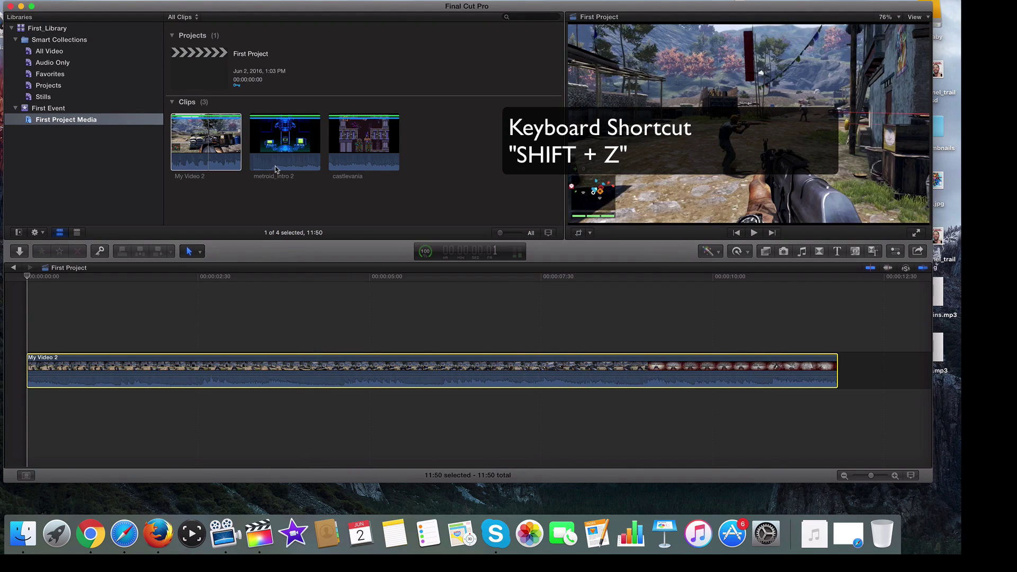
Step: Drag metroid_intro 2, then castlevania, after My Video 2 and zoom to fit all clips
drag(275, 170, 862, 363)
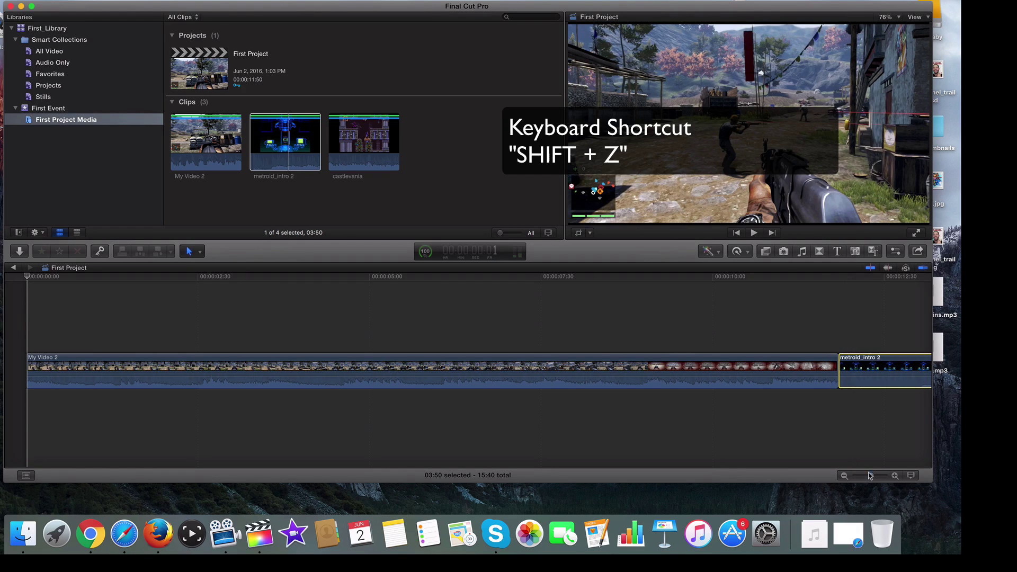
drag(870, 475, 854, 476)
click(364, 142)
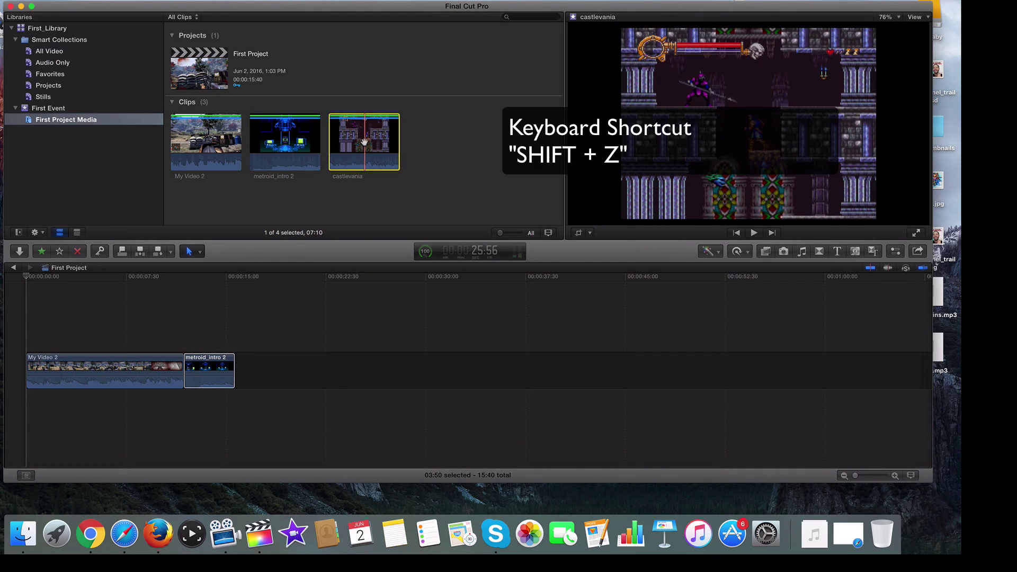
drag(365, 142, 235, 369)
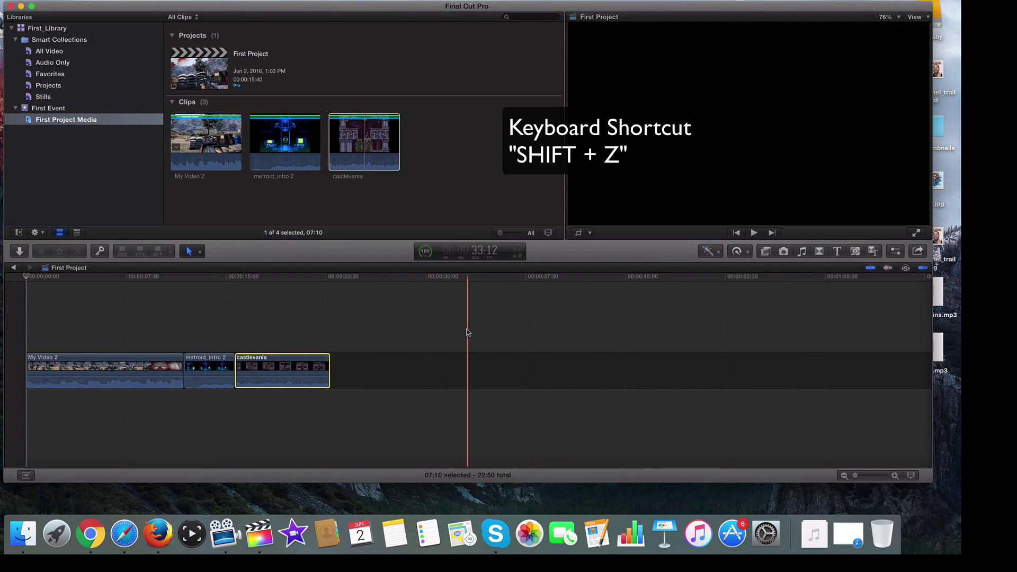
key(shift+z)
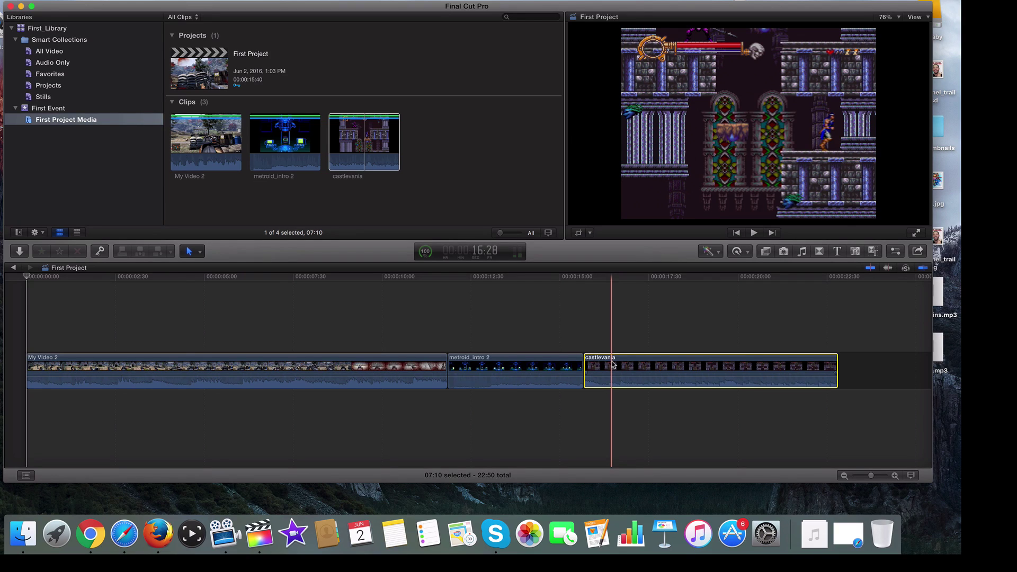
Step: Delete castlevania and the remaining timeline clips, then select castlevania in the browser
key(Delete)
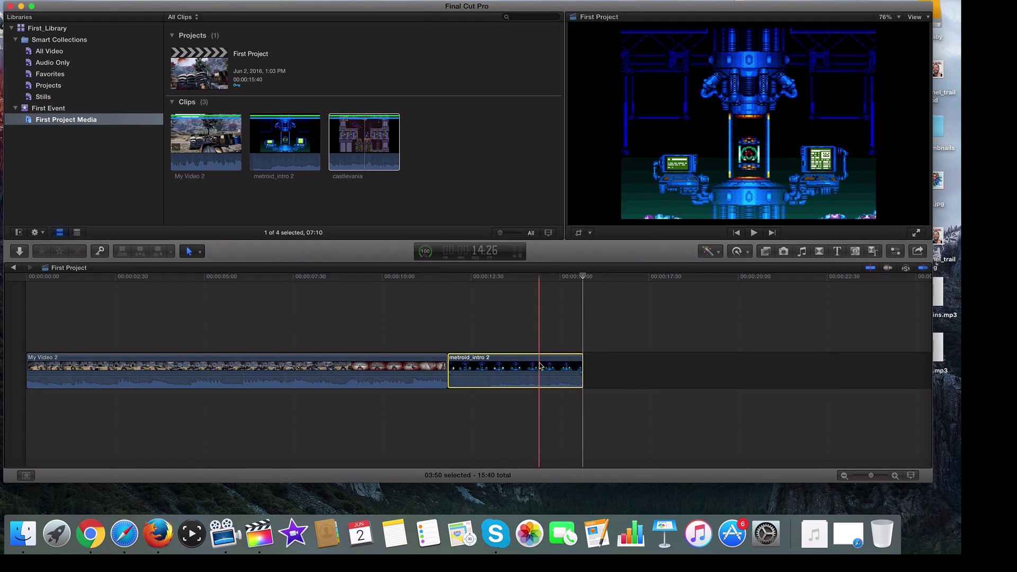
key(Delete)
key(Delete)
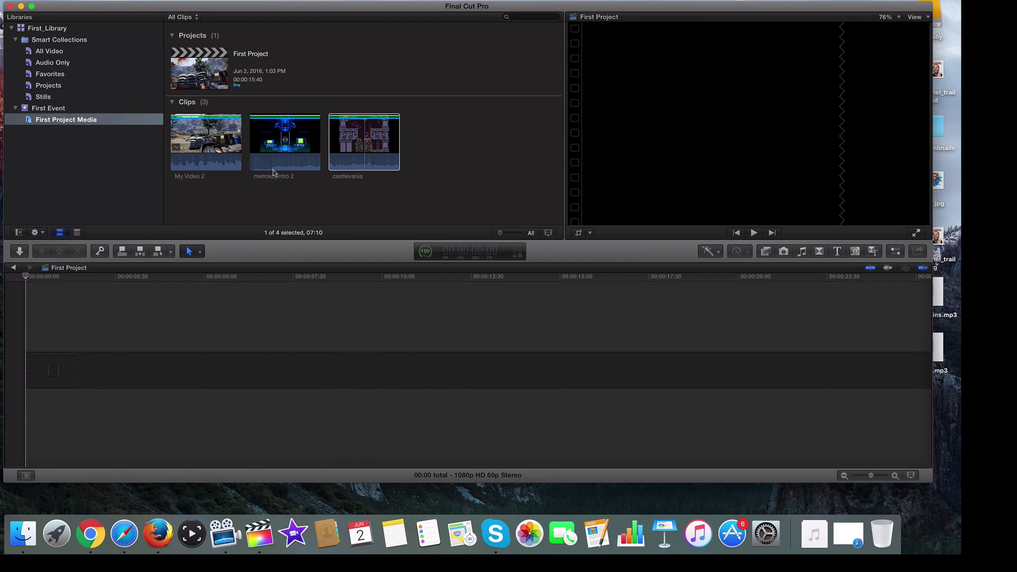
click(258, 210)
click(351, 143)
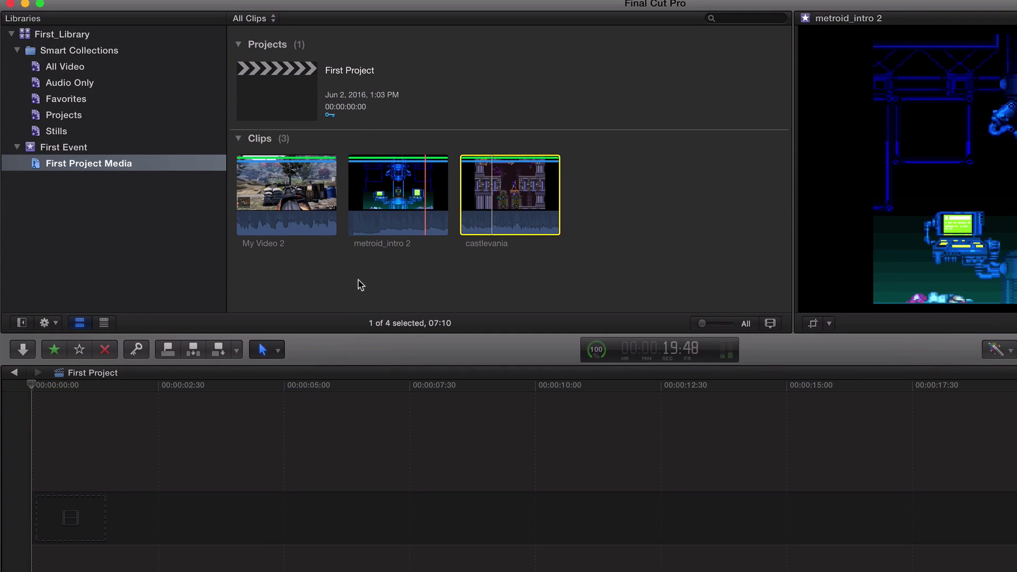
Step: Select metroid_intro 2 in the browser and place the playhead at about 2:30
click(255, 205)
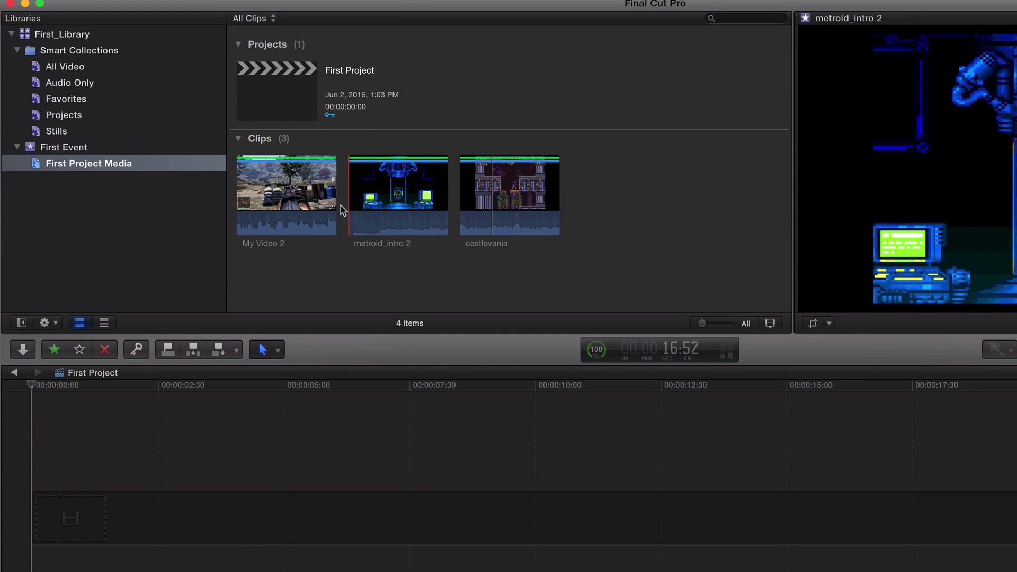
click(365, 209)
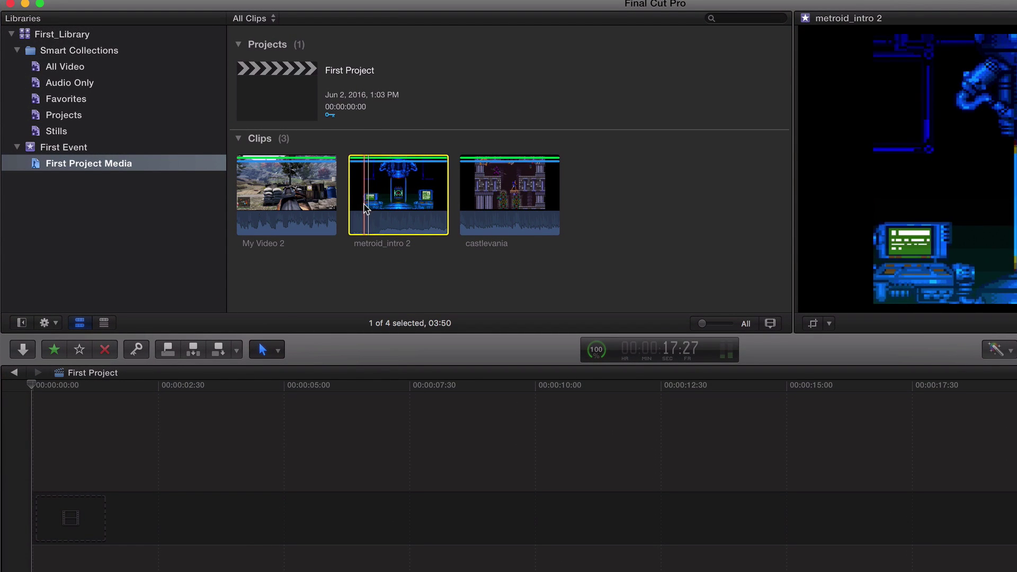
click(177, 403)
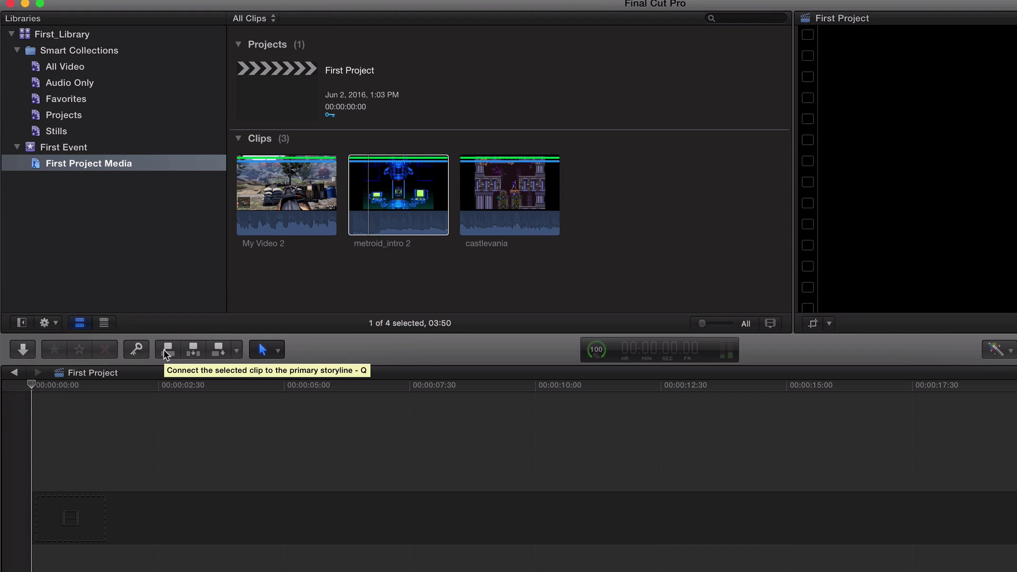
click(190, 354)
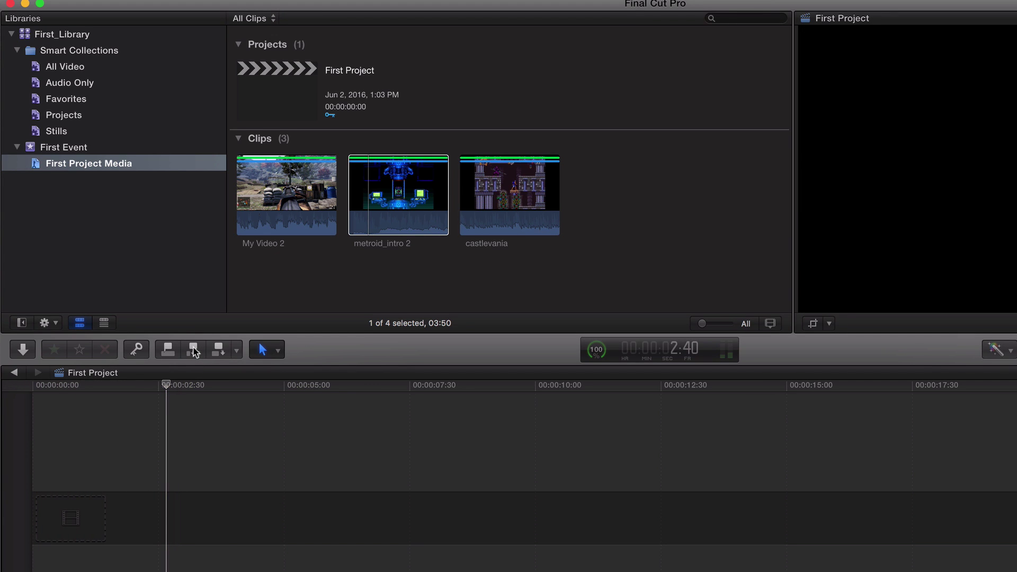
Step: Insert metroid_intro 2 at 2:30, append a duplicate copy, then delete the duplicate
click(376, 202)
click(193, 351)
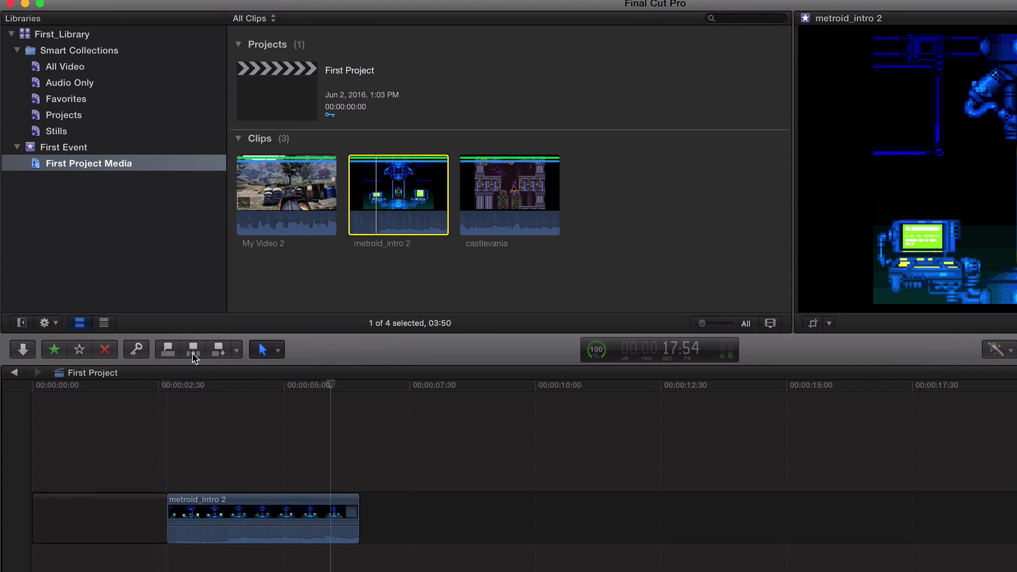
click(211, 353)
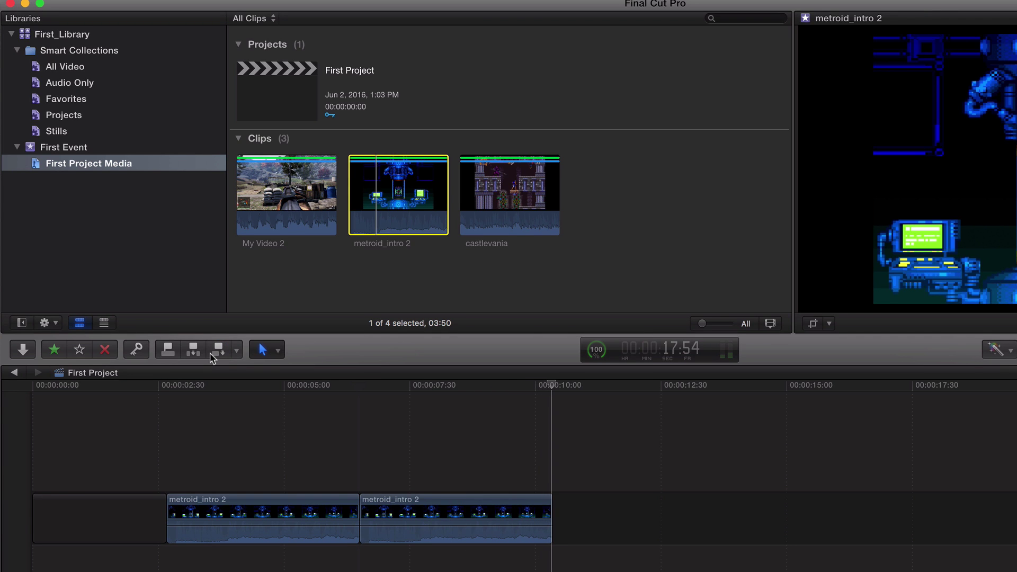
click(311, 476)
click(424, 504)
key(Delete)
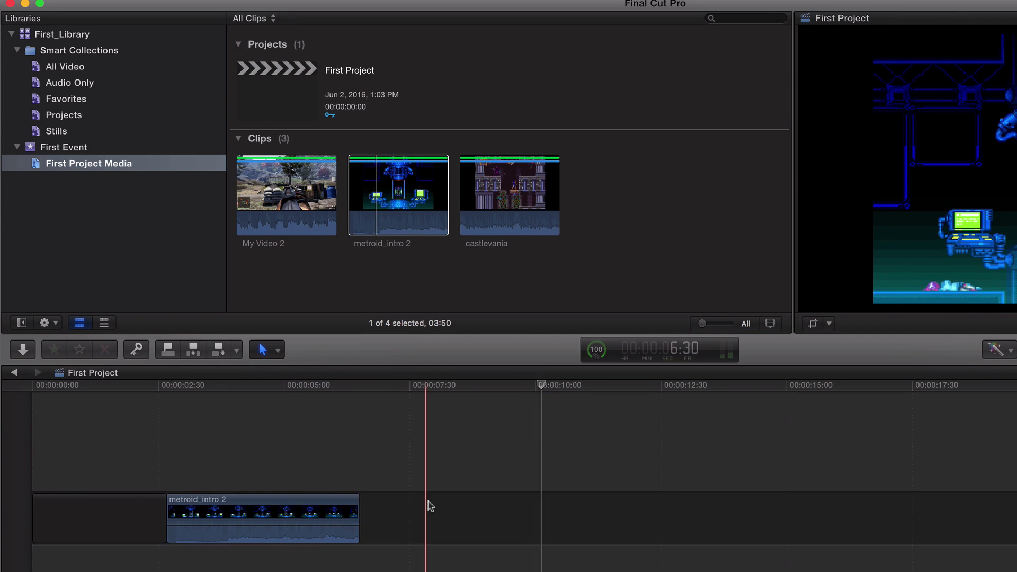
Step: Append castlevania after metroid_intro 2, then delete it from the timeline
click(466, 192)
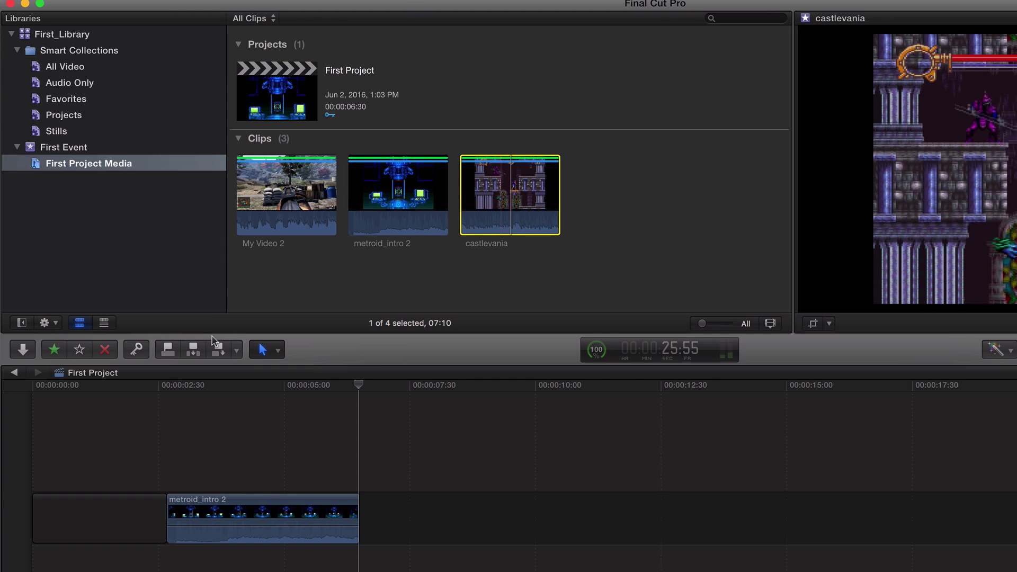
click(219, 350)
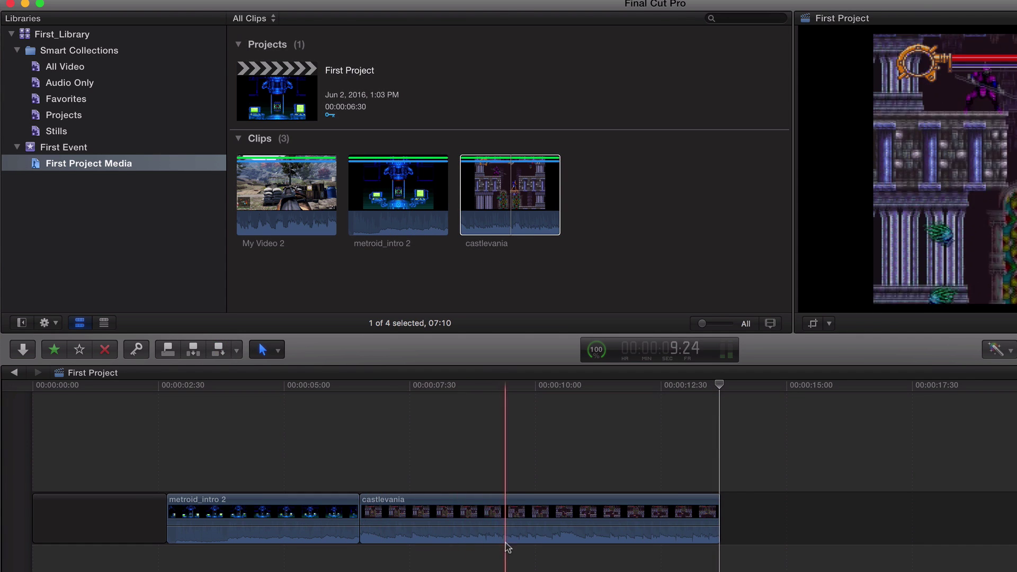
click(526, 513)
key(Delete)
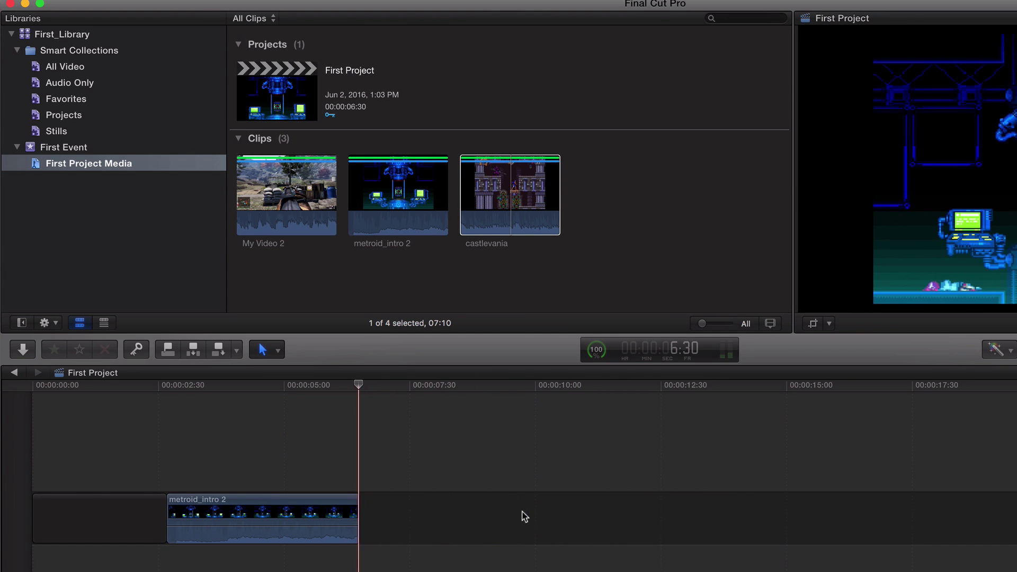
Step: Delete the remaining clips until the storyline is empty
click(263, 503)
key(Delete)
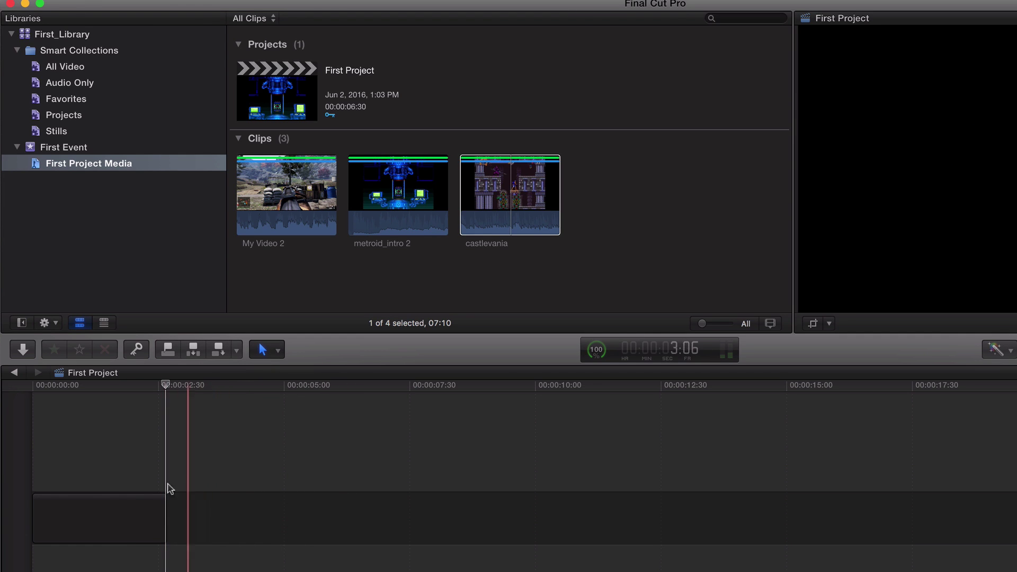
click(116, 529)
key(Delete)
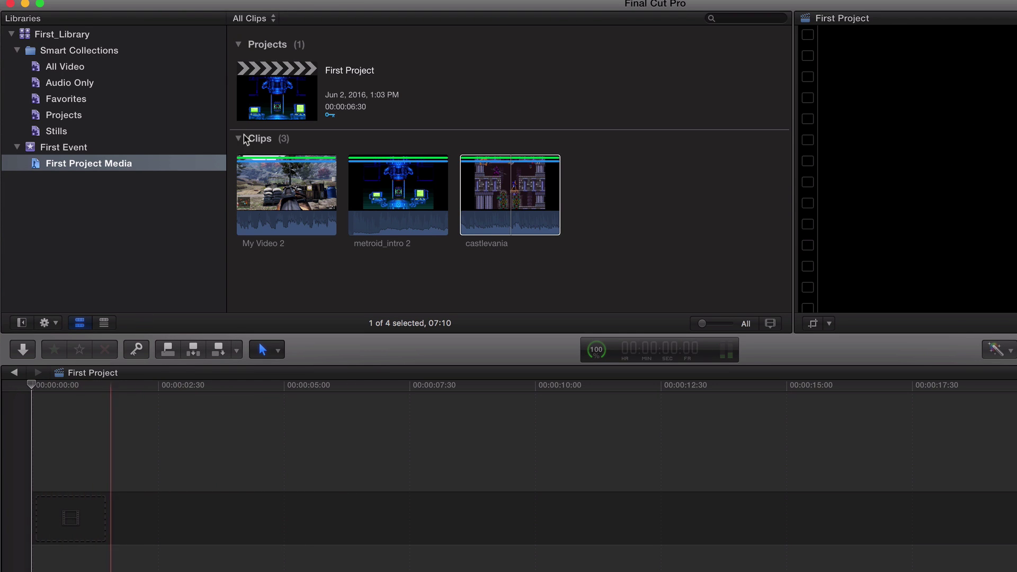
right_click(287, 197)
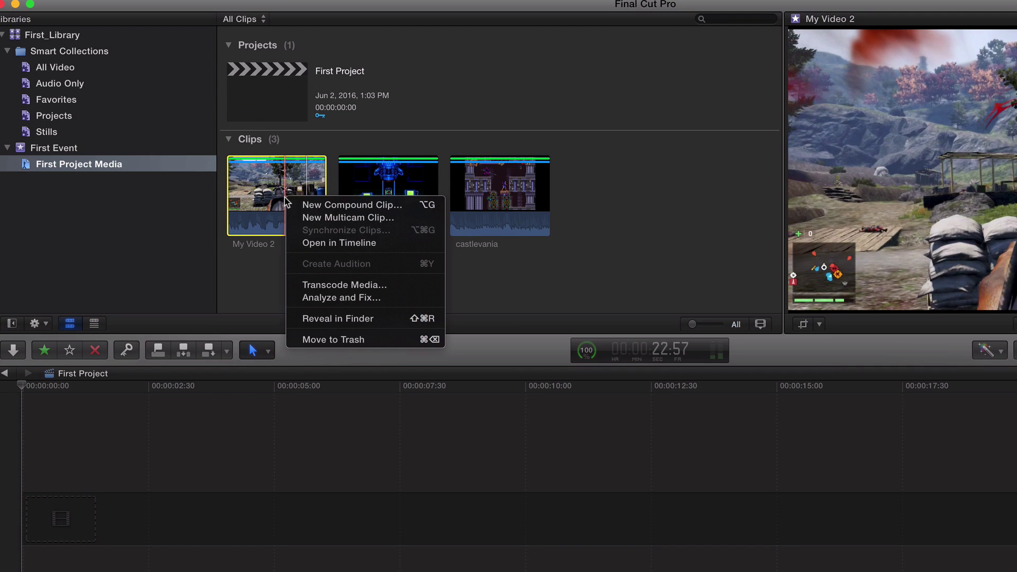
click(336, 248)
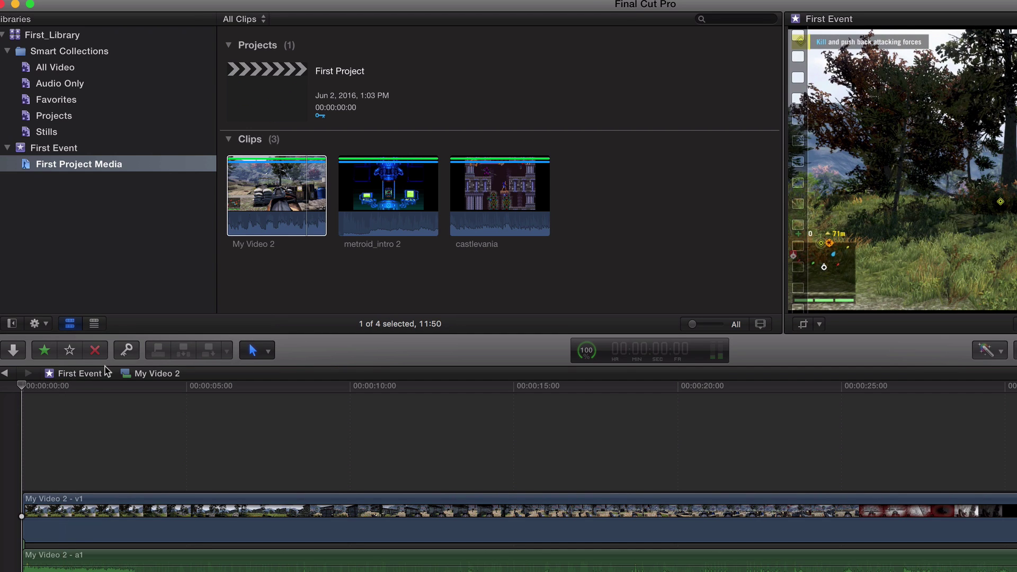
Step: Move the playhead to the start and insert My Video 2 into First Project
click(106, 371)
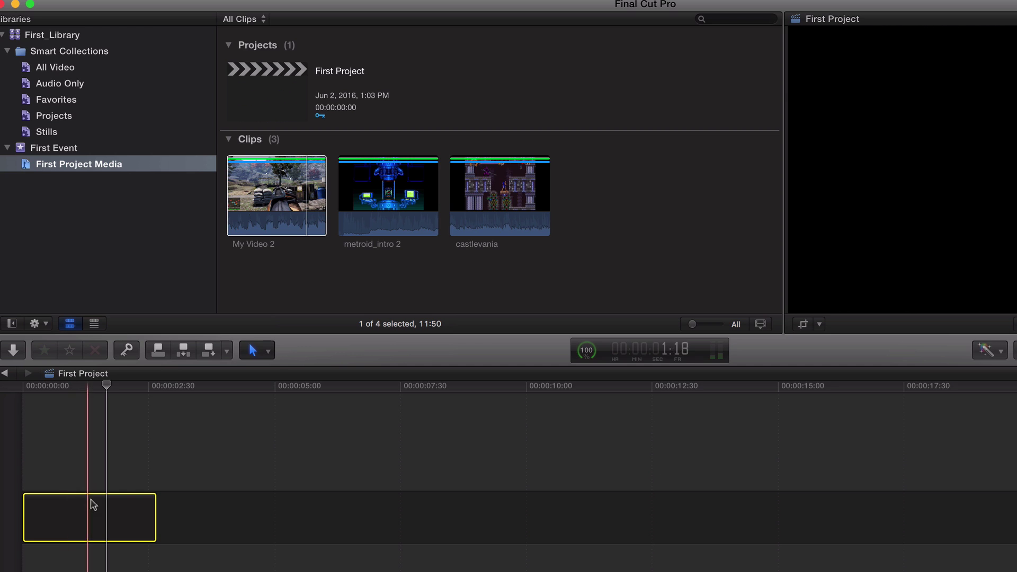
click(65, 524)
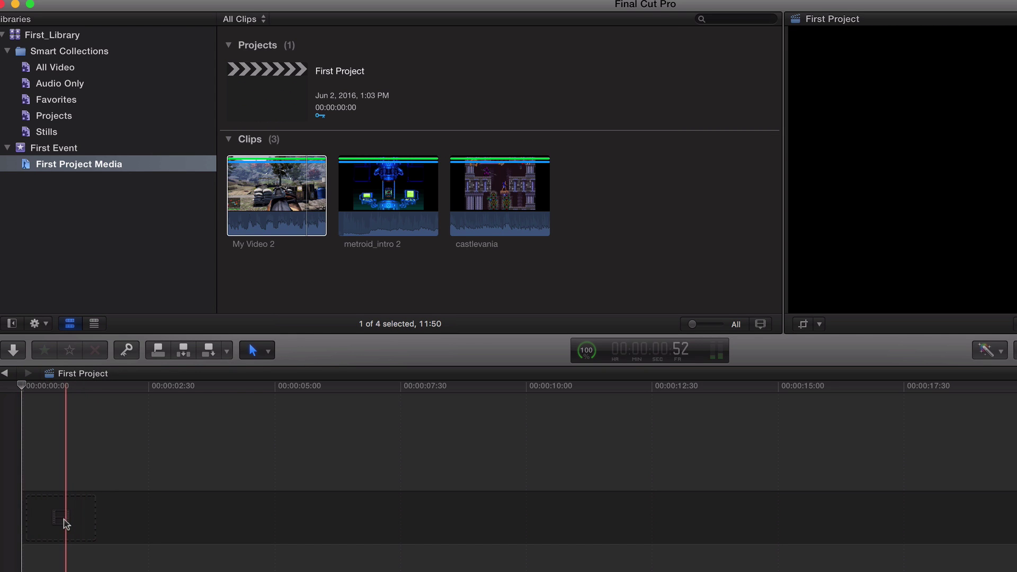
drag(66, 387, 21, 386)
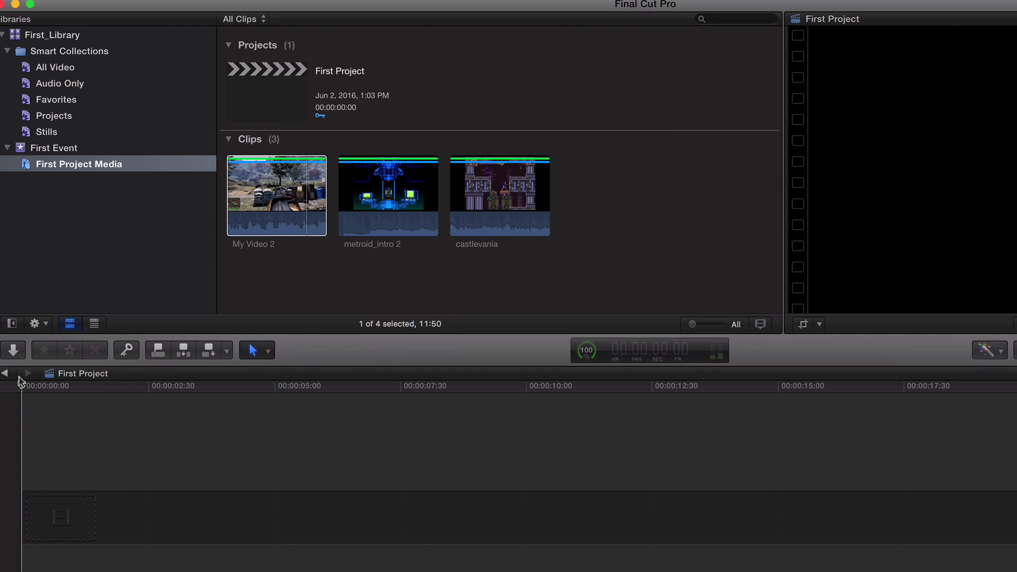
click(274, 275)
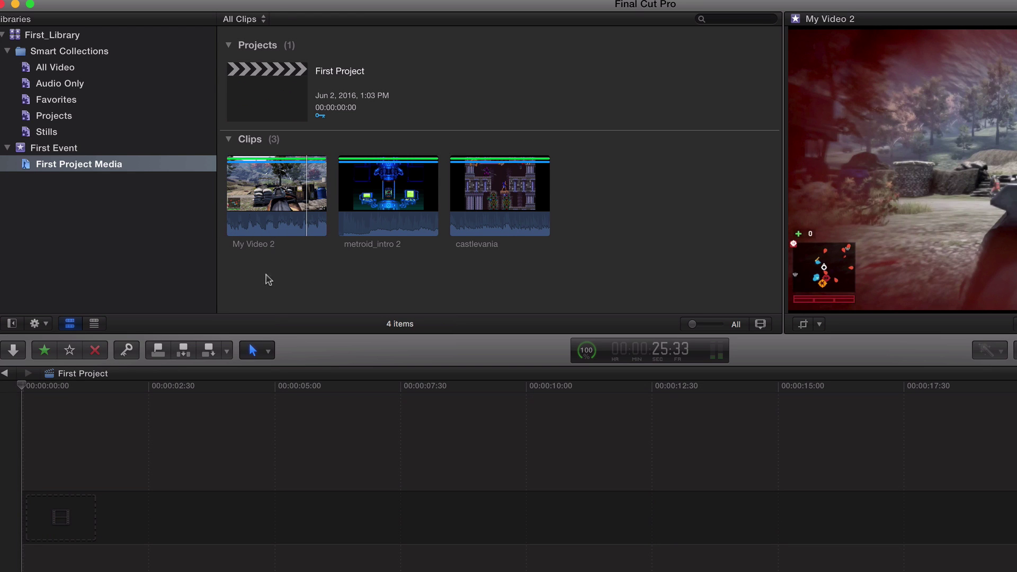
click(228, 191)
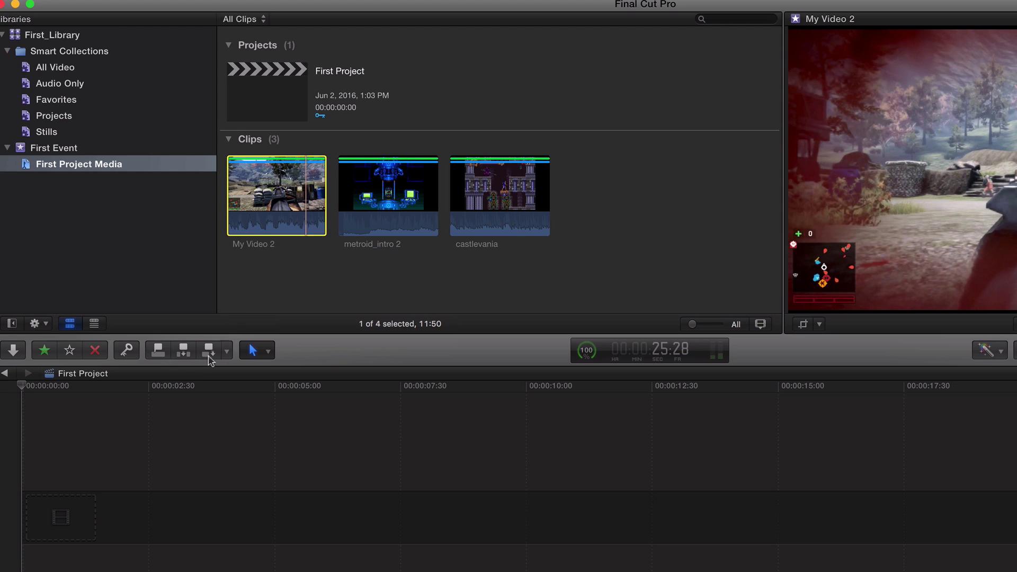
click(13, 403)
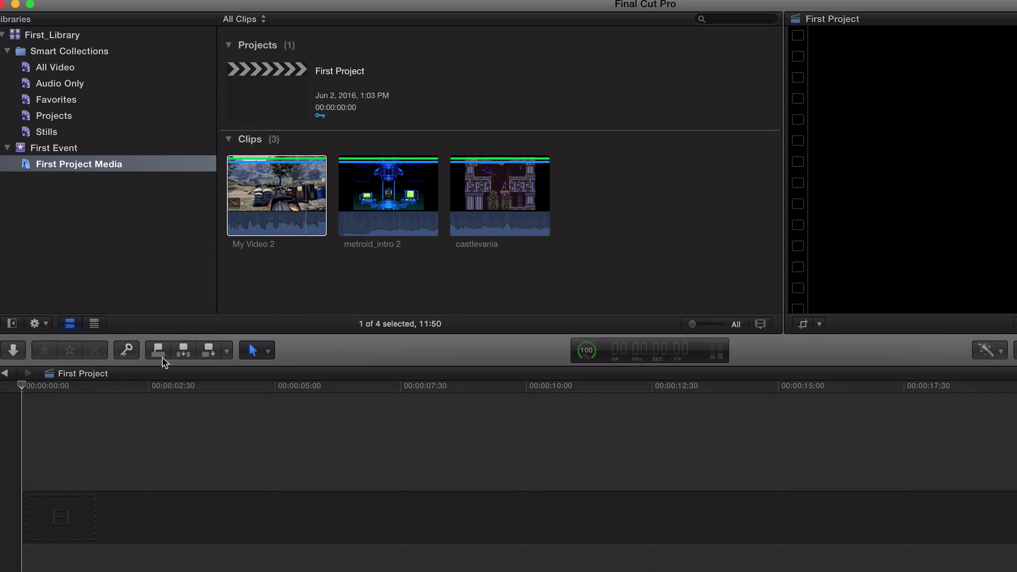
click(184, 351)
Step: Append castlevania to the end of the project, then delete it
click(355, 213)
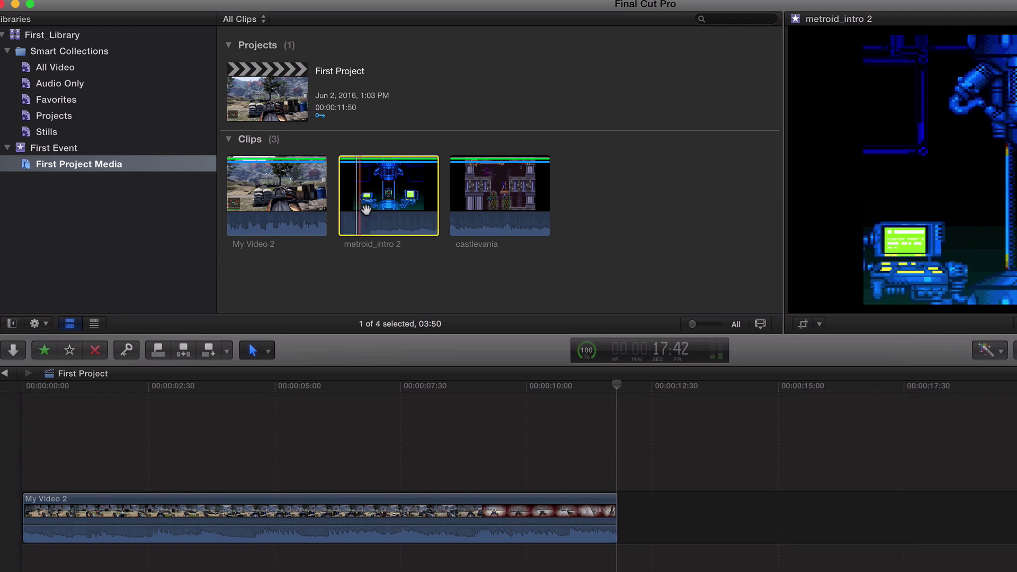
click(502, 209)
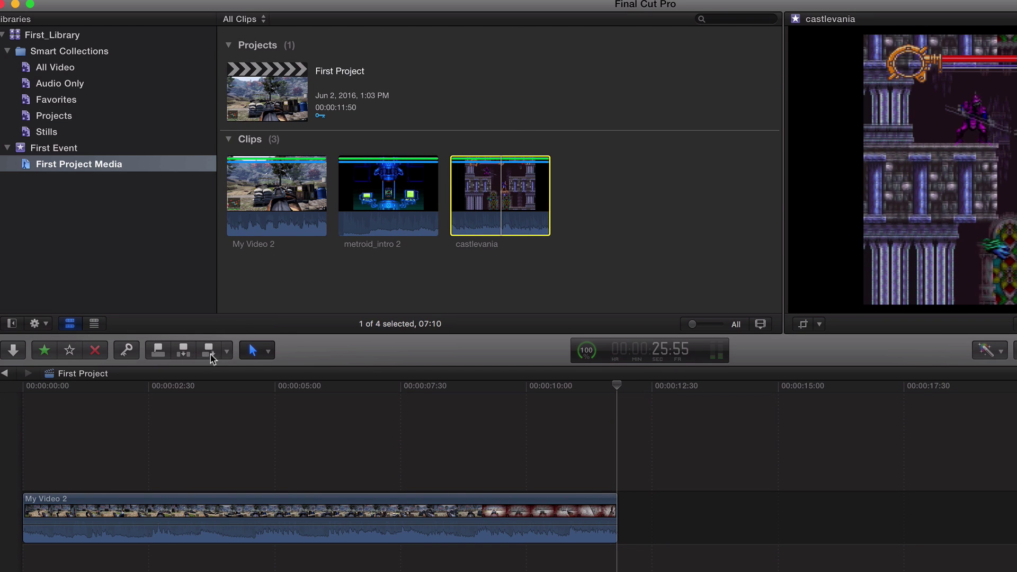
click(184, 356)
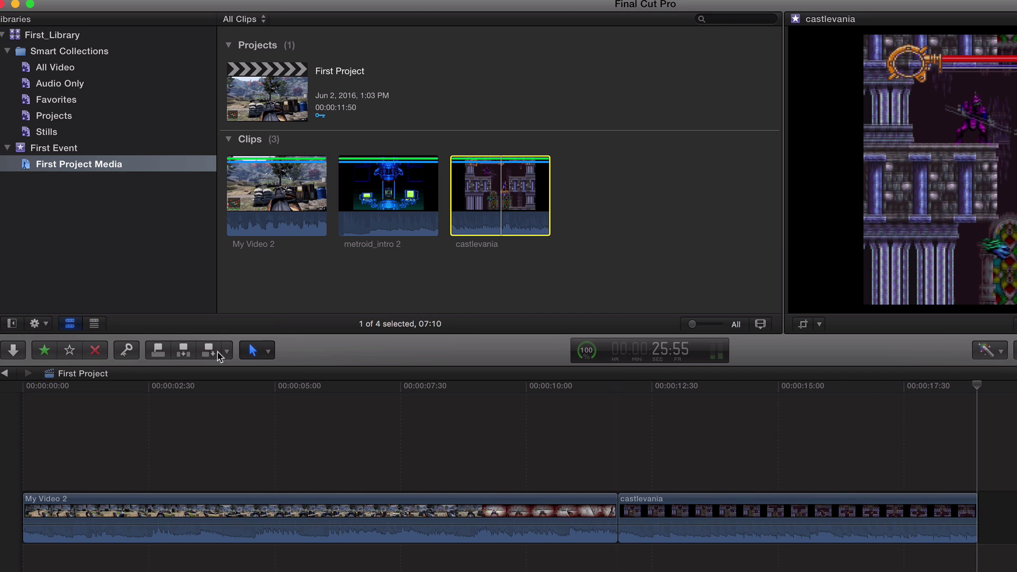
key(Delete)
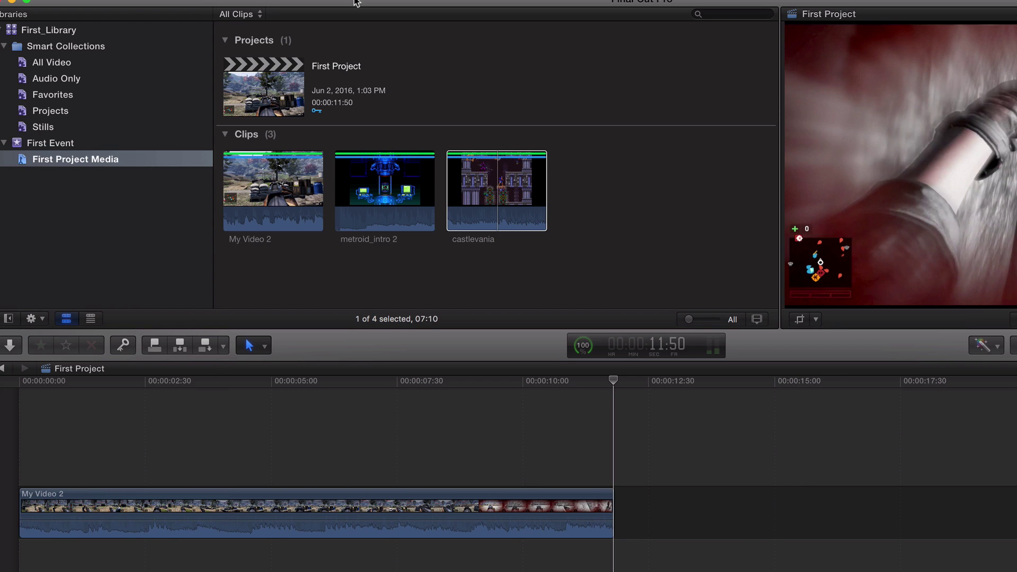
Step: Look over the Tools list without switching tool, then delete My Video 2 from the timeline
click(249, 346)
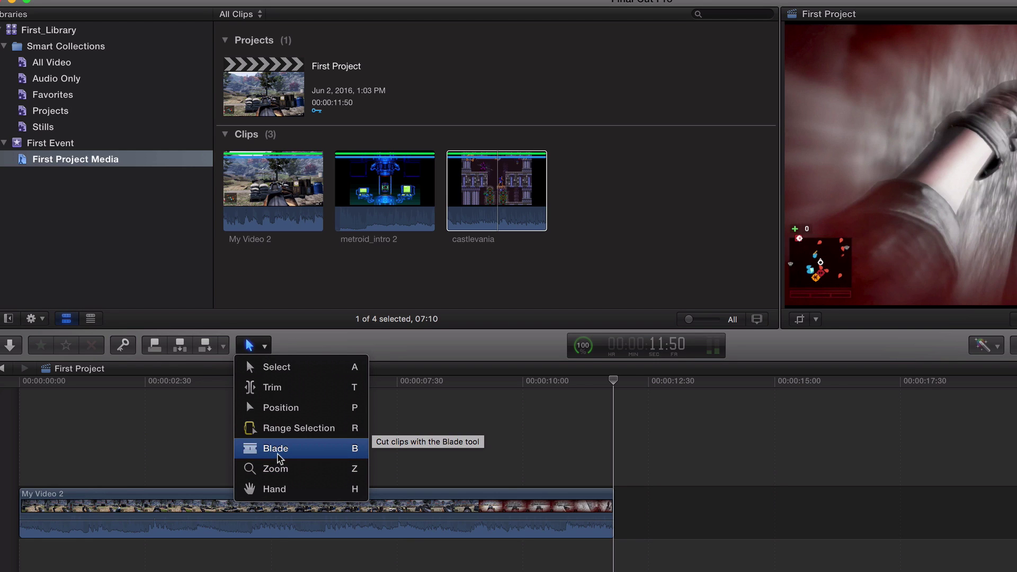
click(385, 342)
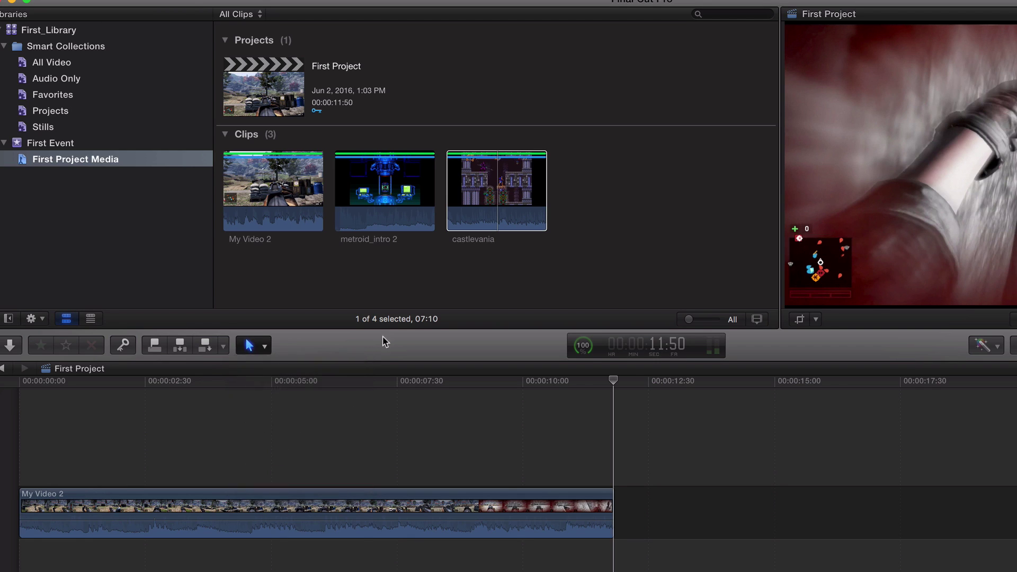
click(355, 494)
key(Delete)
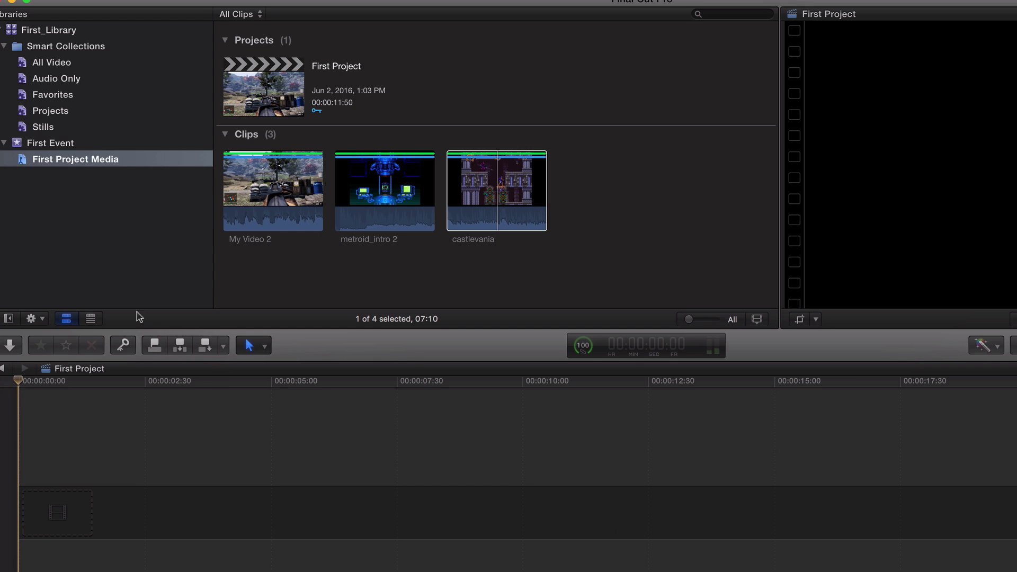
click(284, 187)
right_click(284, 186)
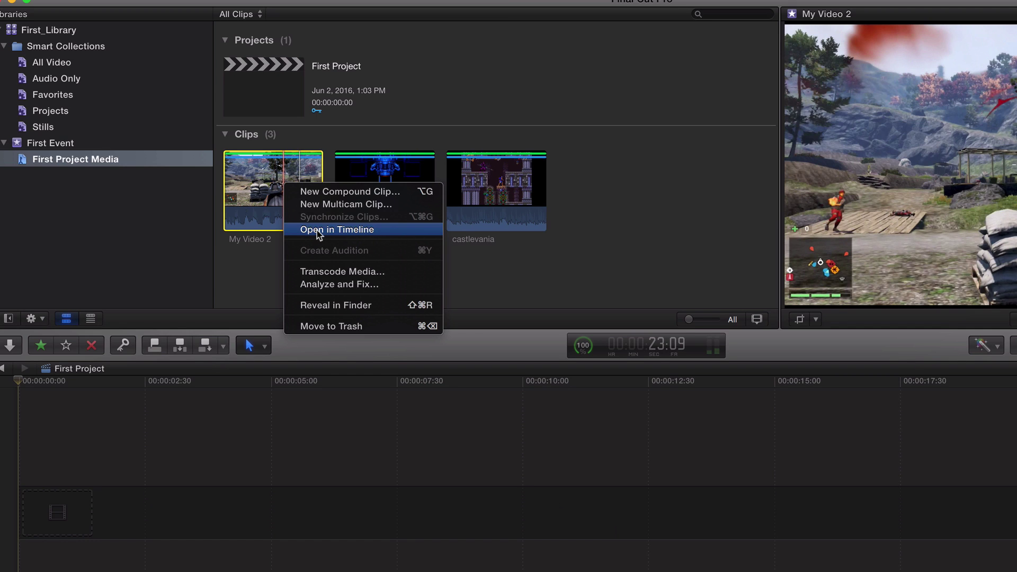
click(446, 93)
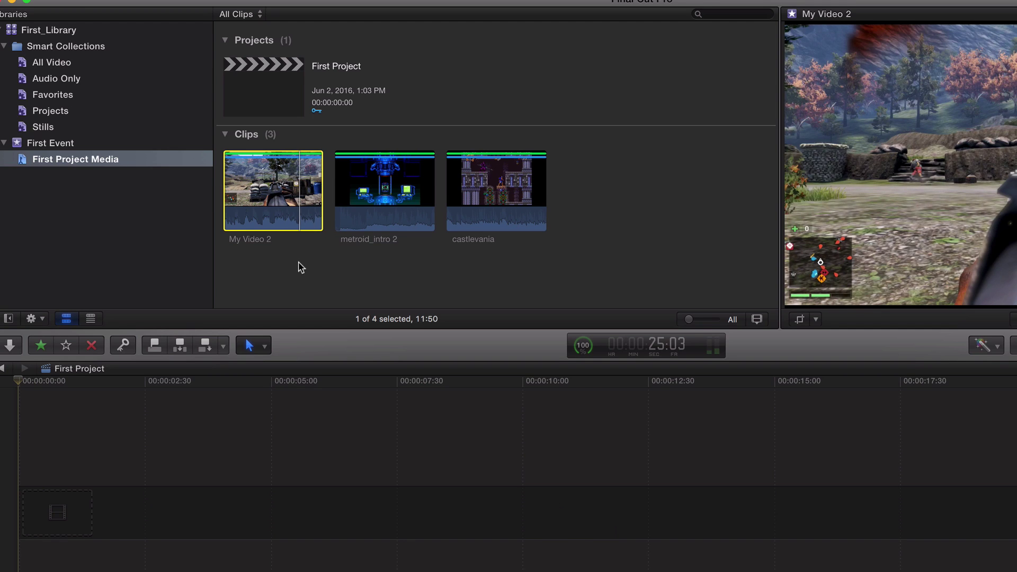
click(250, 347)
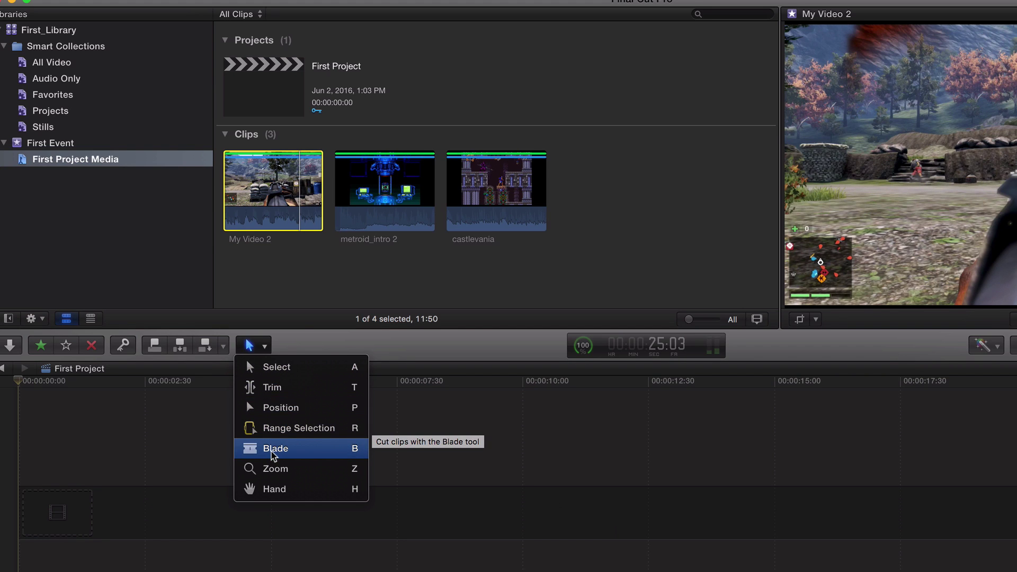
click(310, 345)
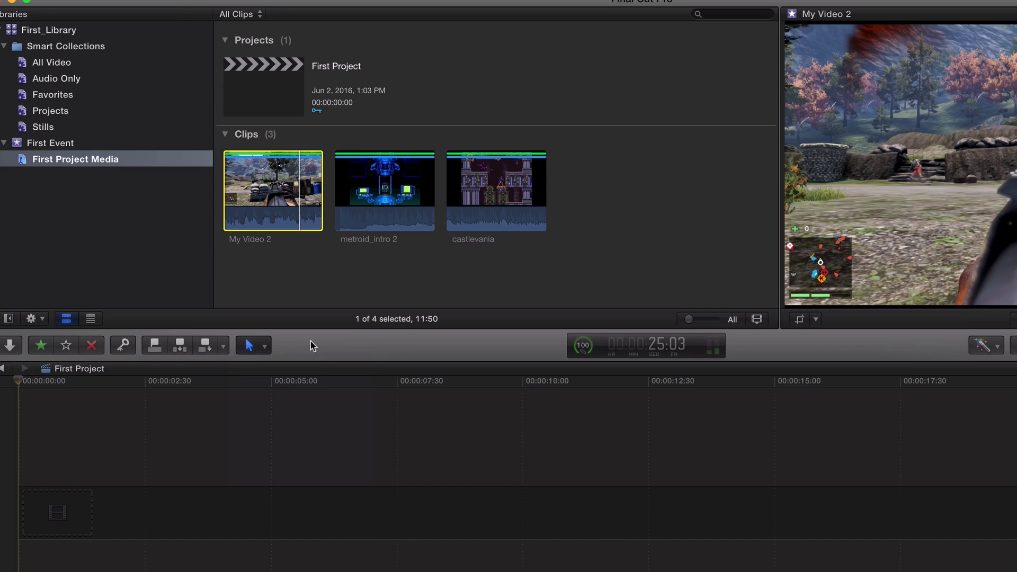